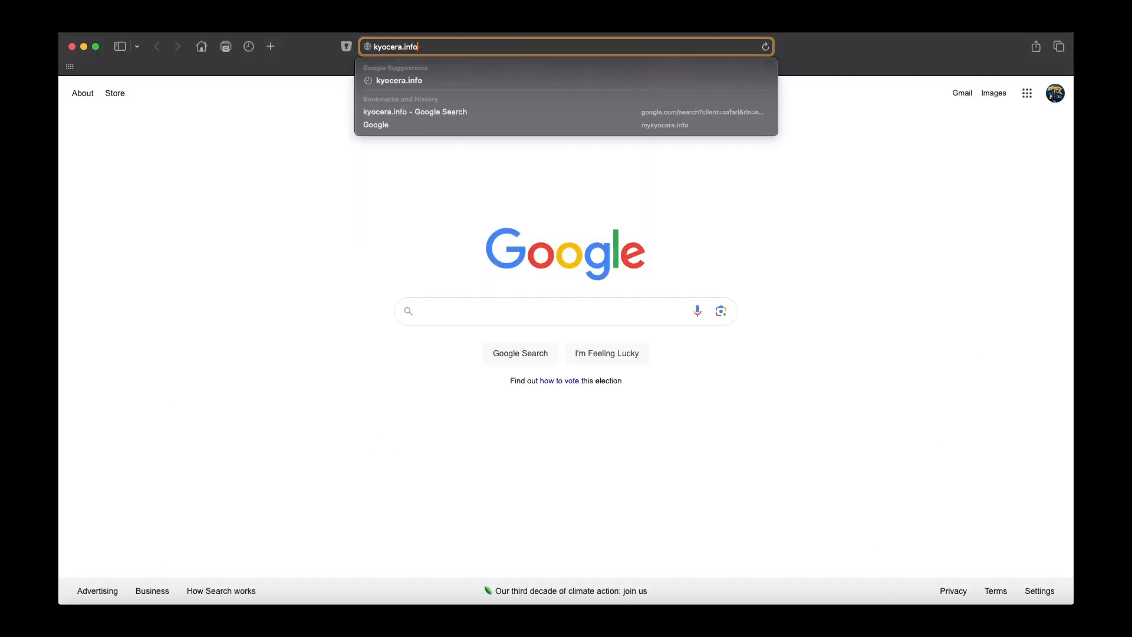
# Step: Load kyocera.info, set the Download Center language to English, and find and open the PA4000wx product page
pyautogui.press('Return')
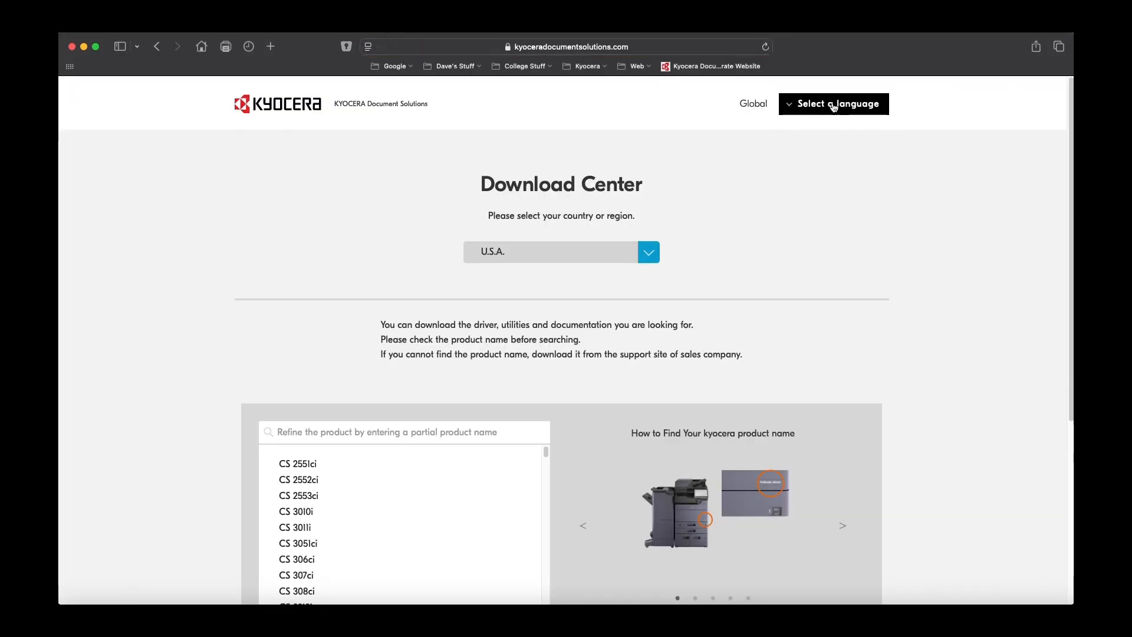
pyautogui.click(792, 106)
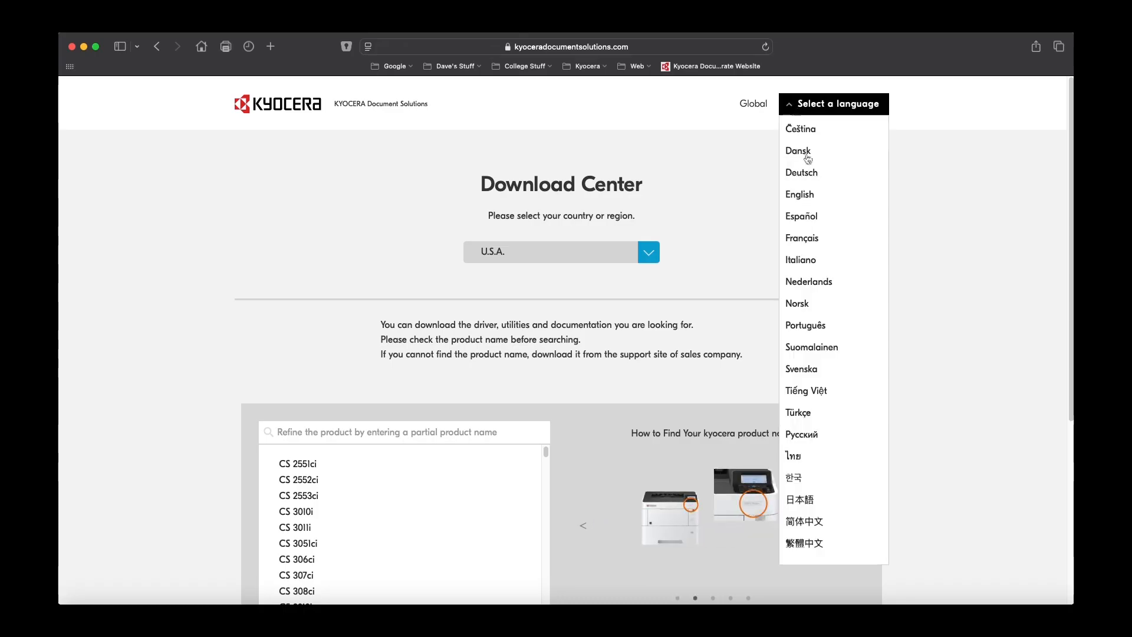
pyautogui.click(799, 194)
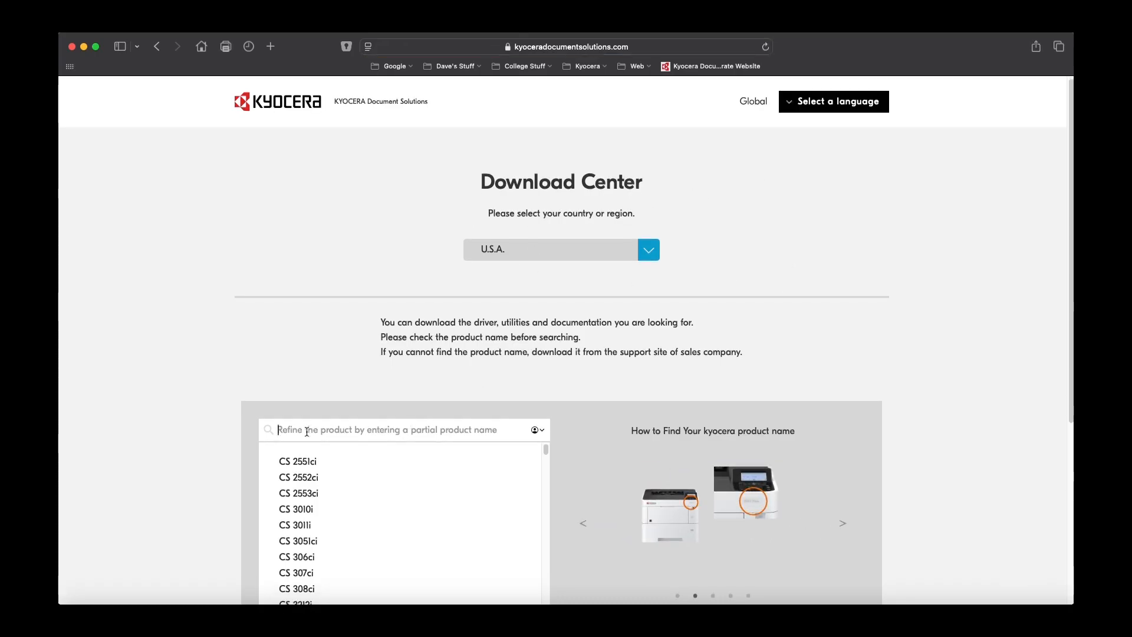
pyautogui.write('PA4000')
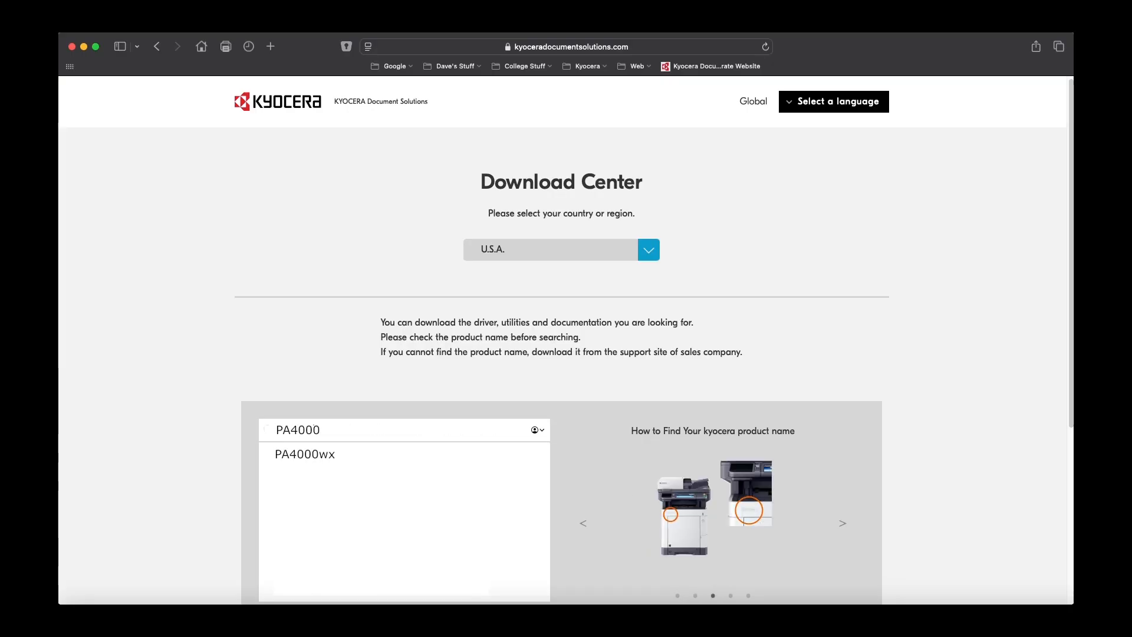
pyautogui.click(338, 461)
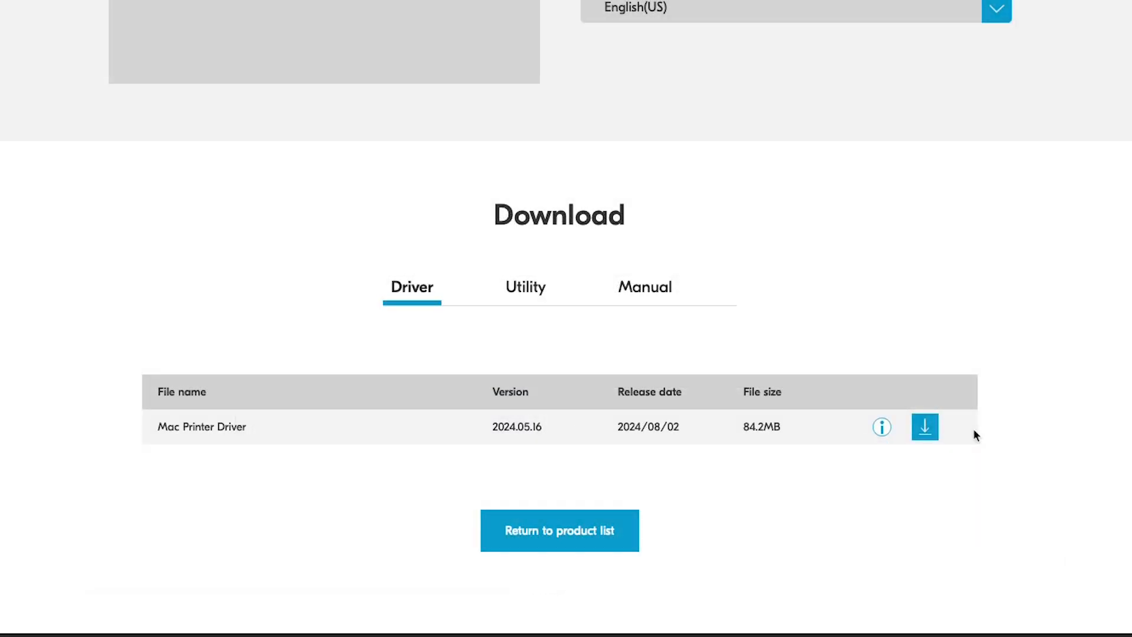
# Step: Download the Mac Printer Driver and agree to its license contract
pyautogui.click(926, 427)
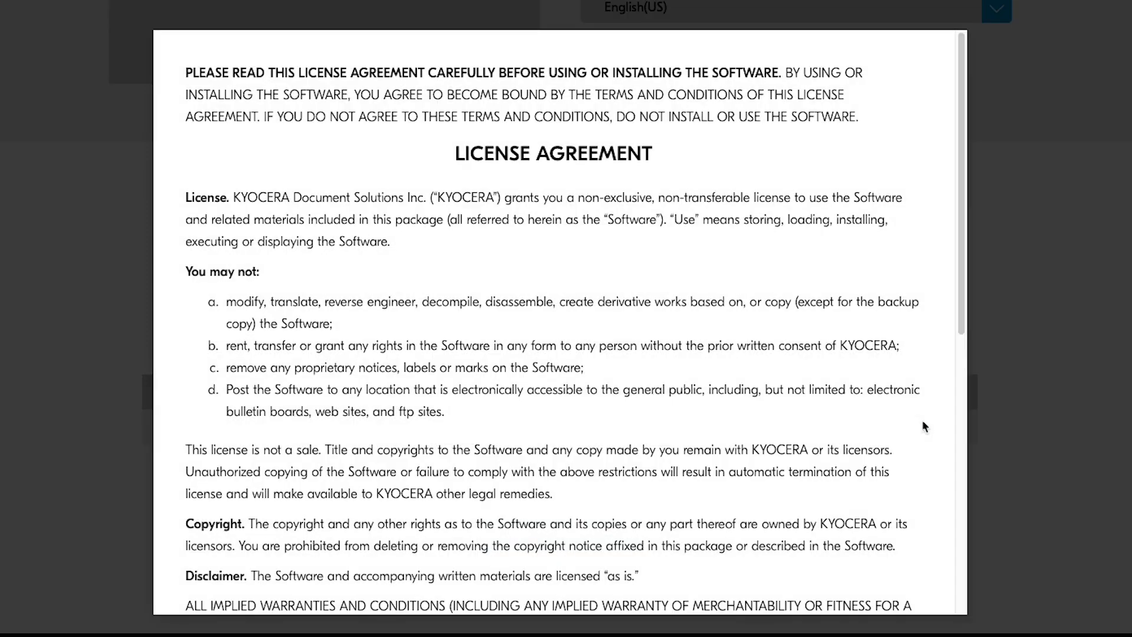
pyautogui.scroll(-9, 784, 236)
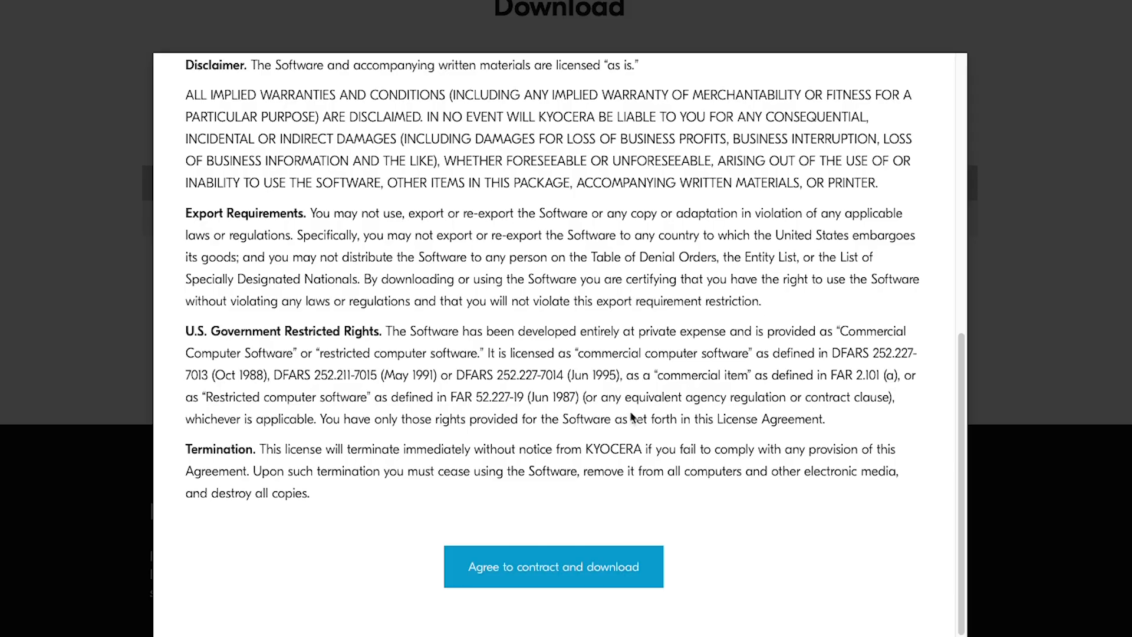
pyautogui.click(542, 566)
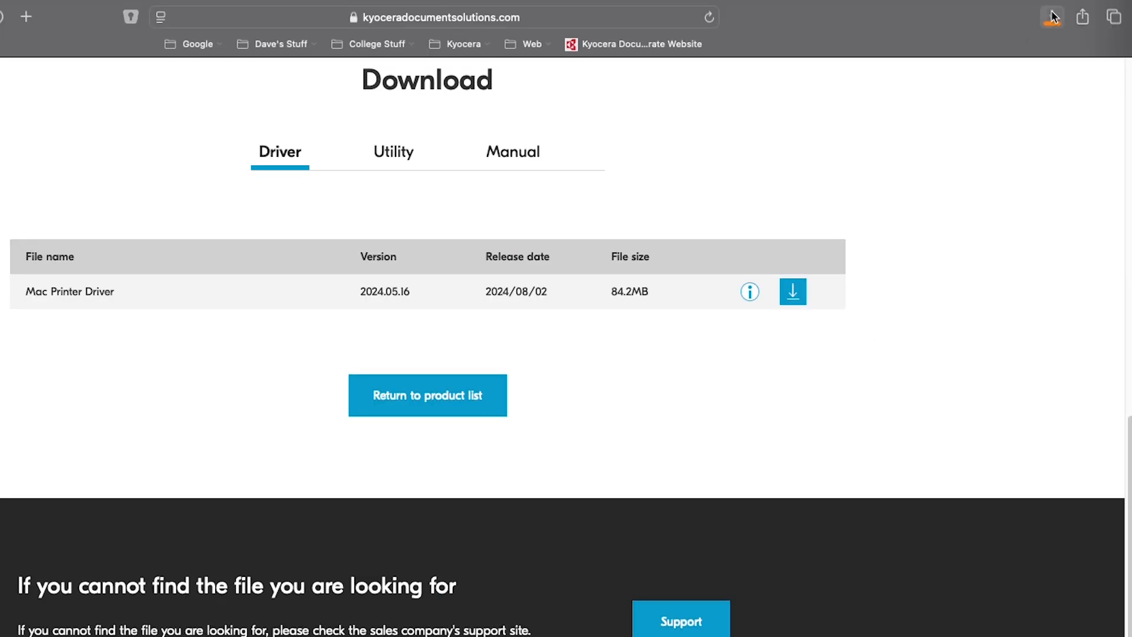
# Step: Open the downloaded Kyocera OS X disk image and launch the Kyocera OS X 10.9+ Web build 2024.05.16.pkg installer
pyautogui.click(1054, 18)
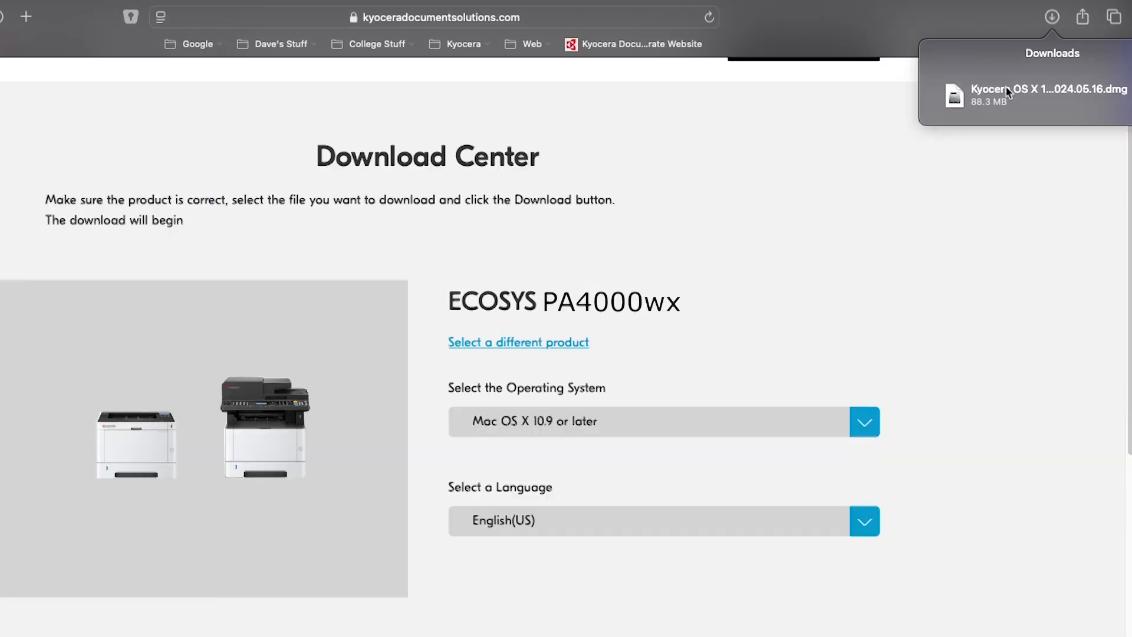
pyautogui.click(1005, 94)
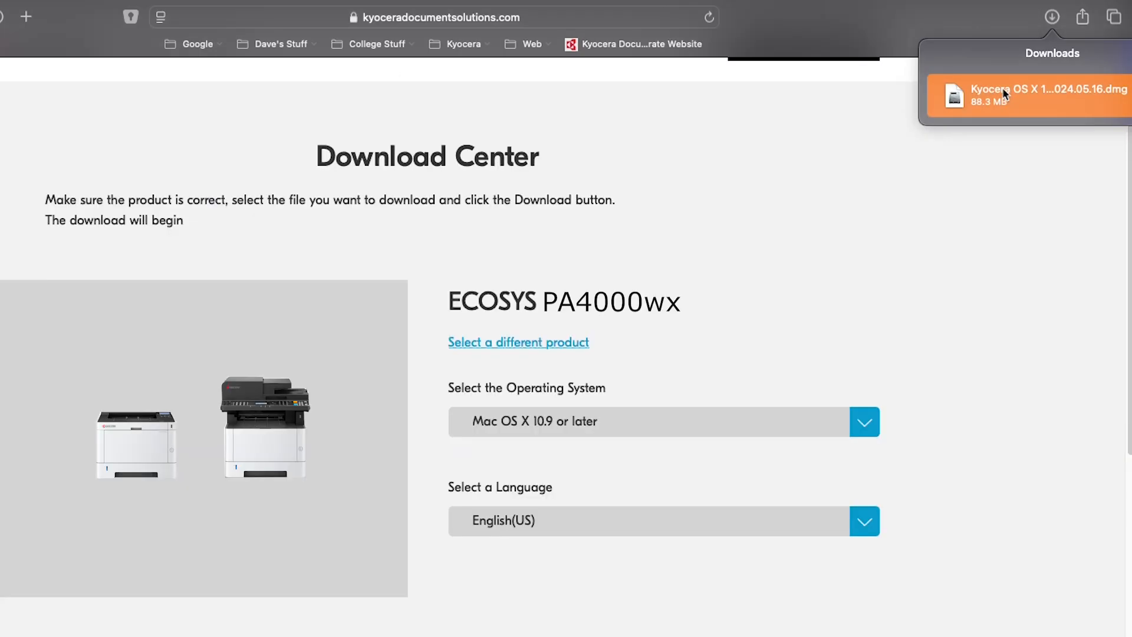
pyautogui.doubleClick(1002, 91)
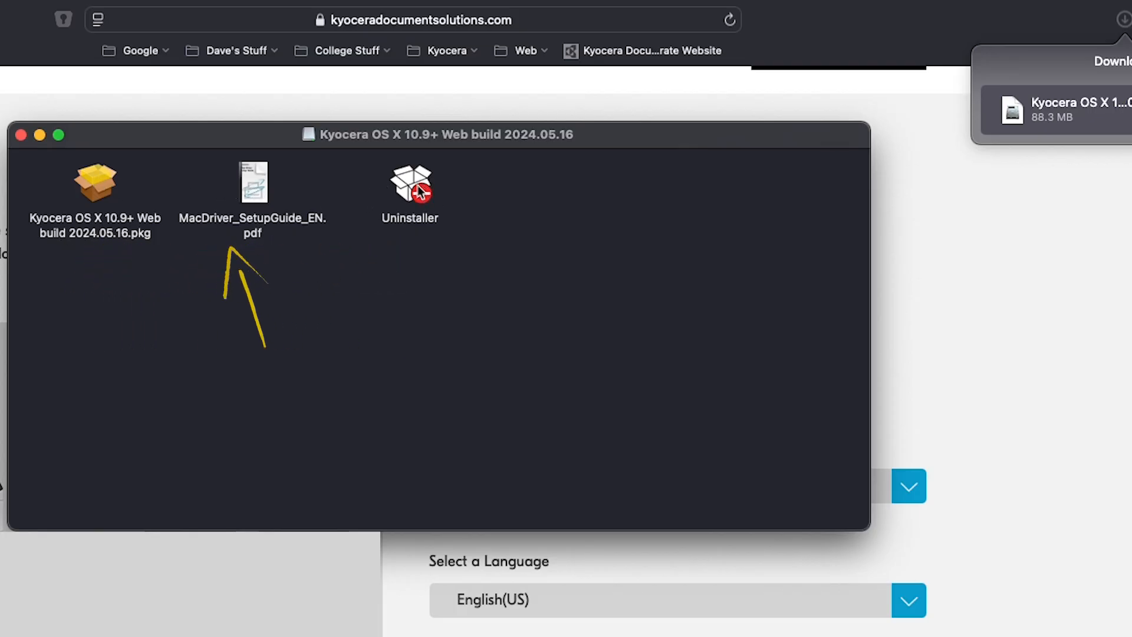
pyautogui.doubleClick(92, 190)
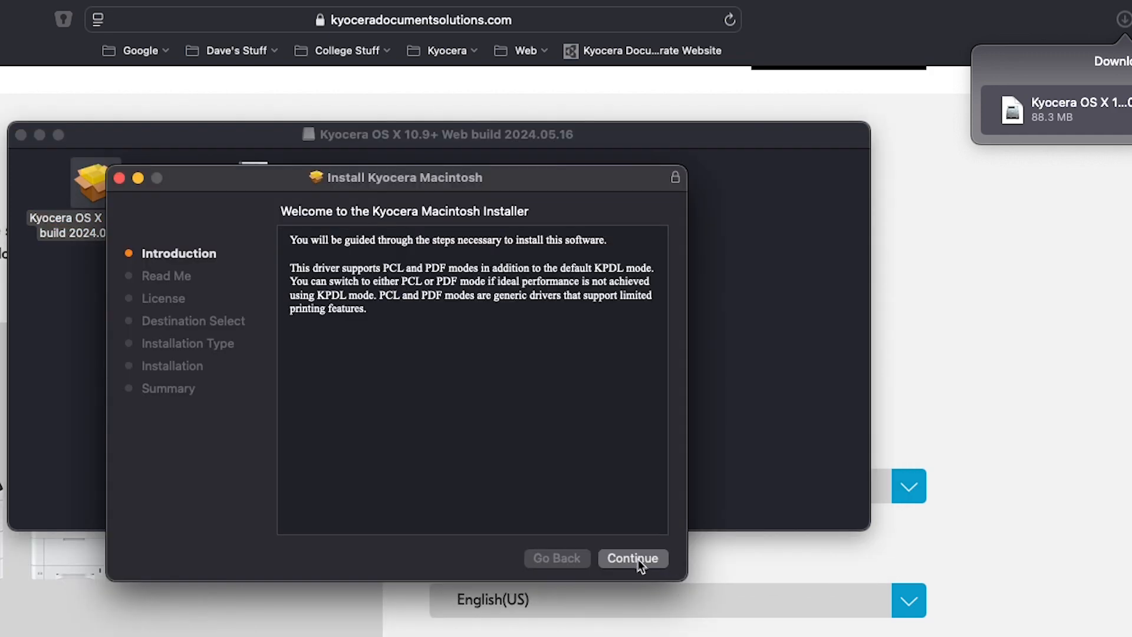
# Step: Proceed through the installer's introduction and Read Me, agree to the software license, and allow access to the removable volume
pyautogui.click(637, 559)
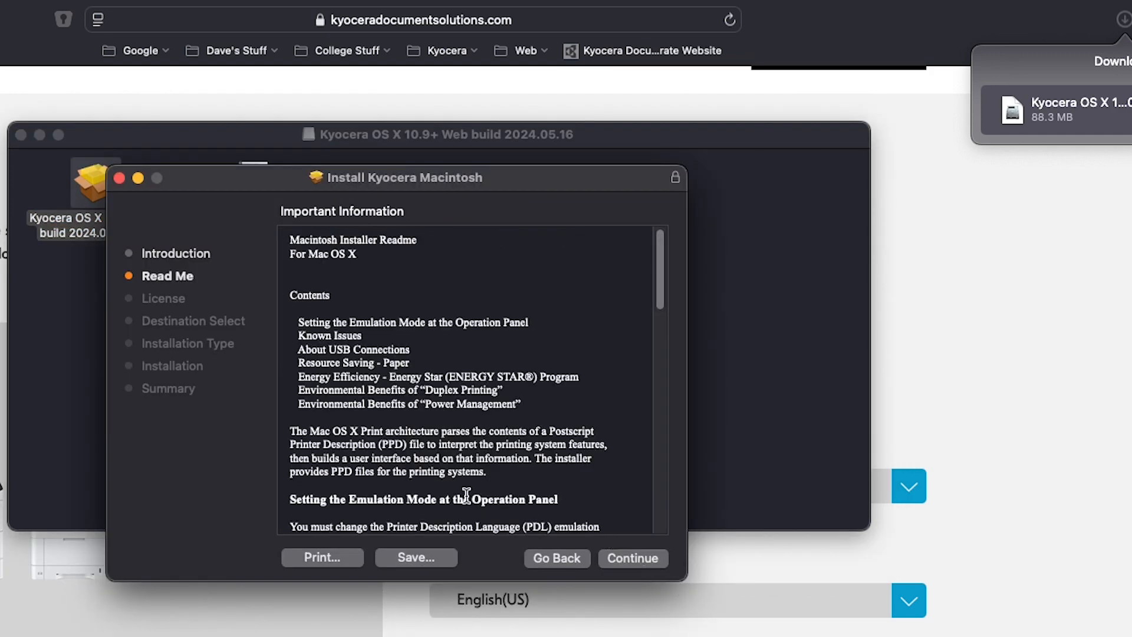
pyautogui.click(640, 556)
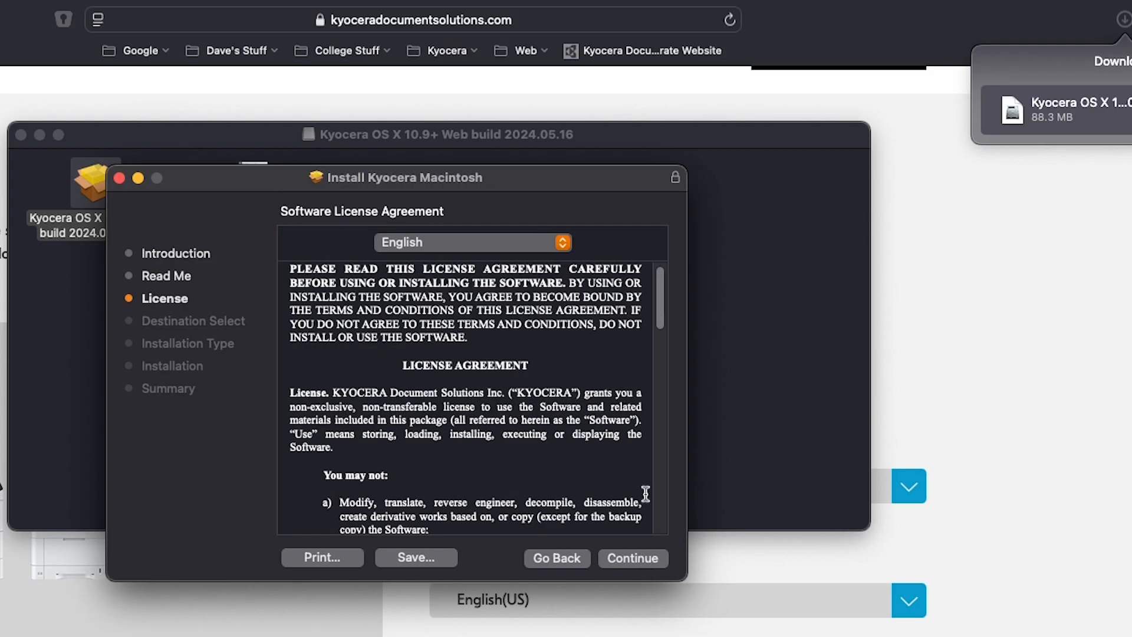
pyautogui.click(635, 556)
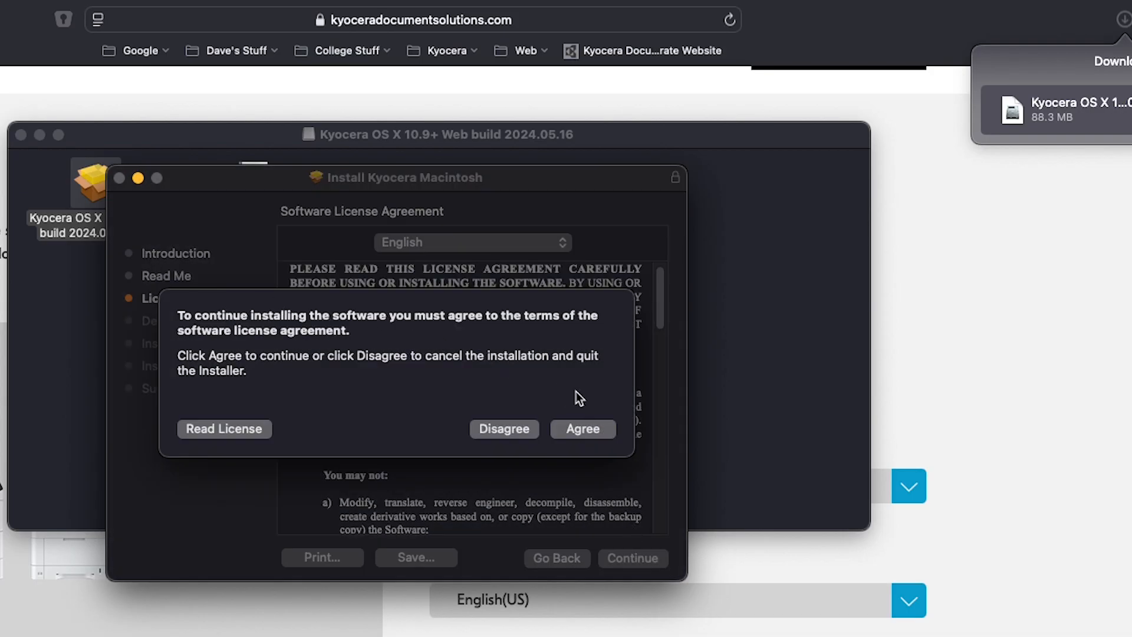
pyautogui.click(575, 427)
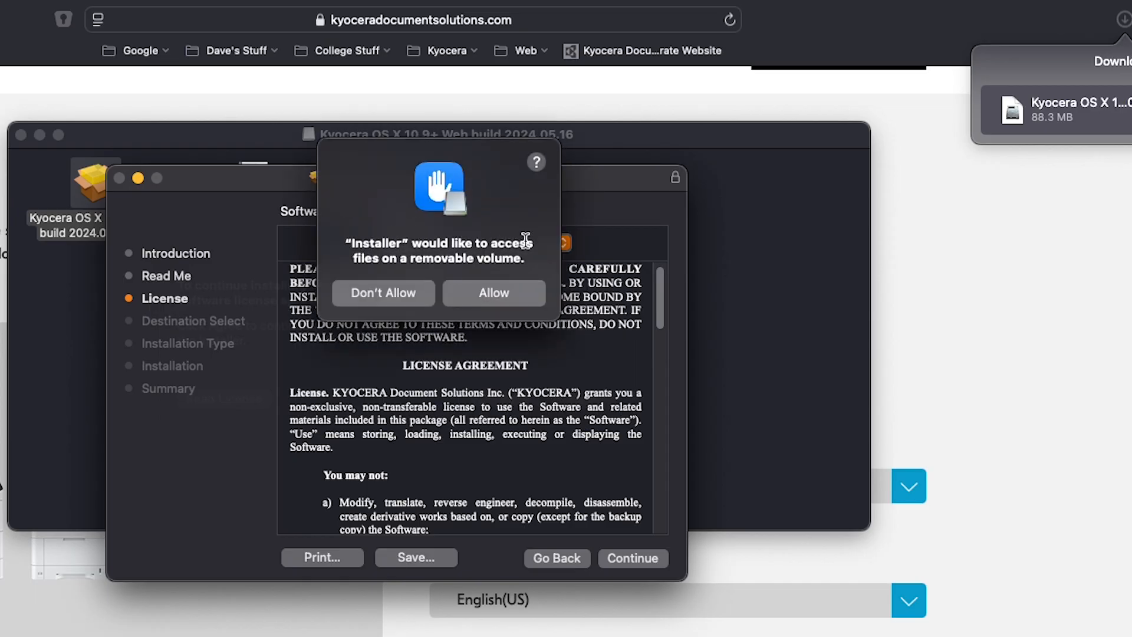
pyautogui.click(498, 293)
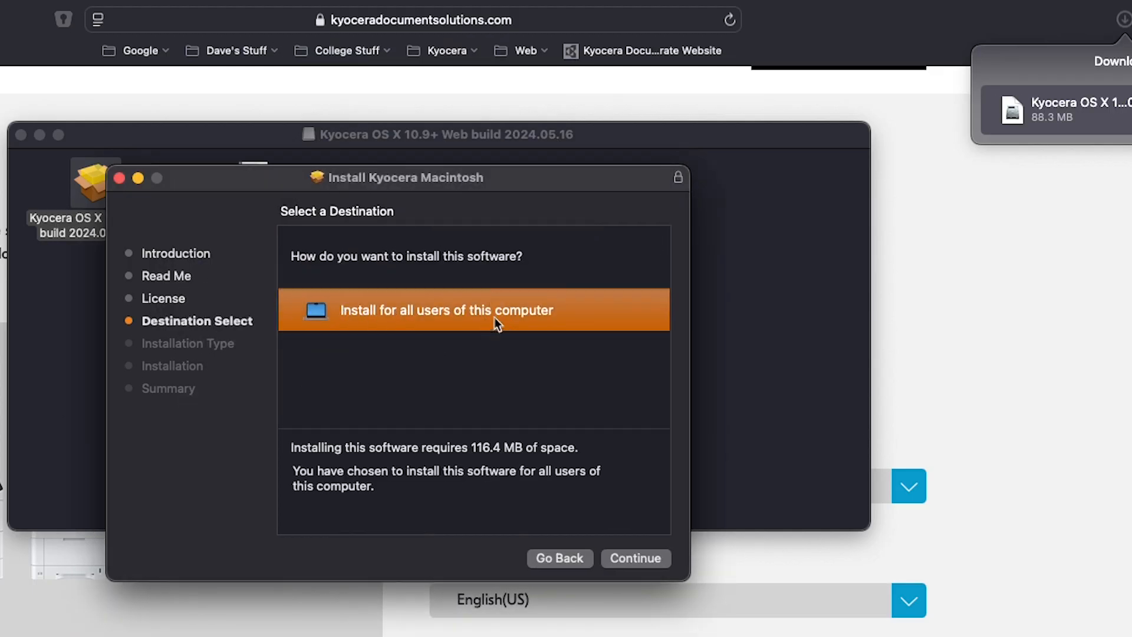
# Step: Run the standard installation for all users of this computer, authorizing it with the account password
pyautogui.click(635, 557)
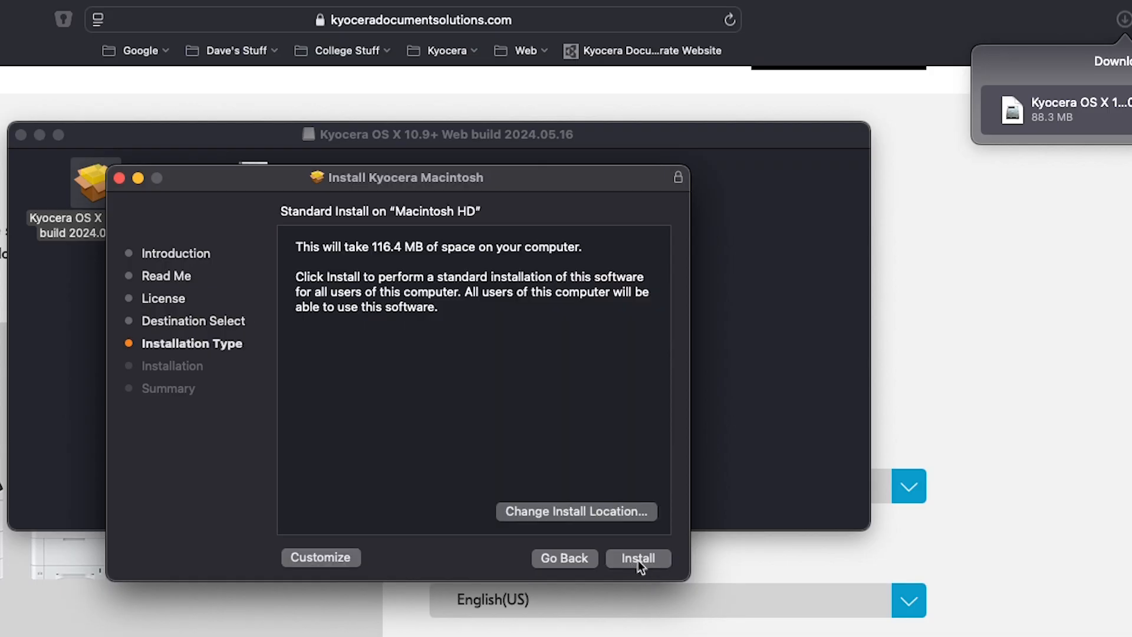
pyautogui.click(635, 558)
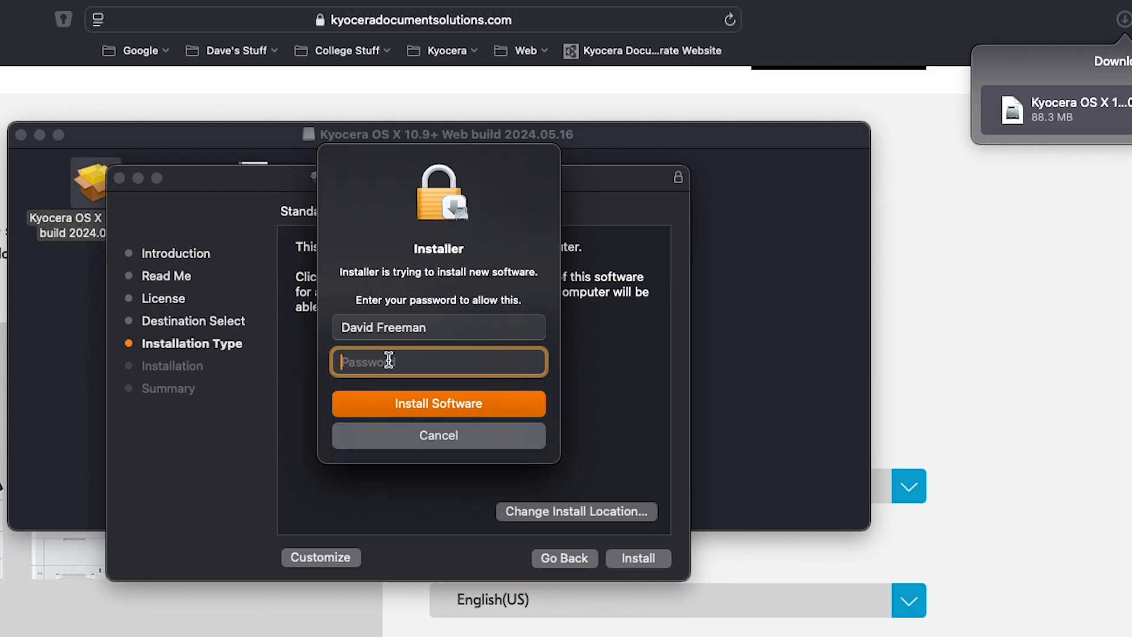
pyautogui.write('•••••••••••')
pyautogui.click(436, 403)
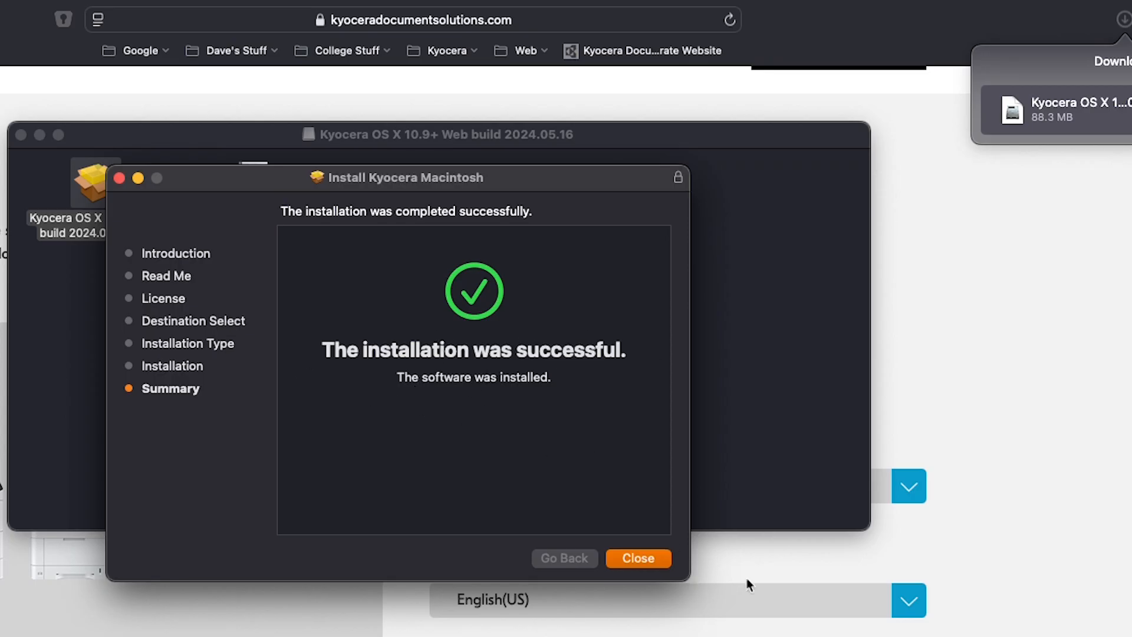
# Step: Close the installer, allow it to access the Downloads folder, and move the Kyocera Macintosh installer to the Trash
pyautogui.click(638, 557)
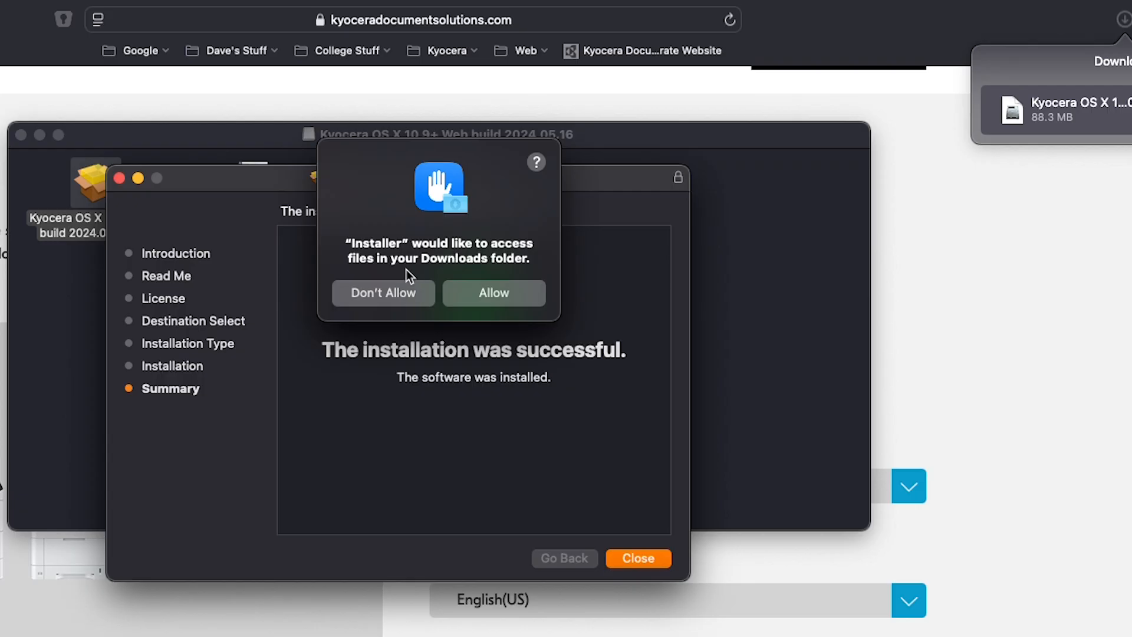
pyautogui.click(494, 293)
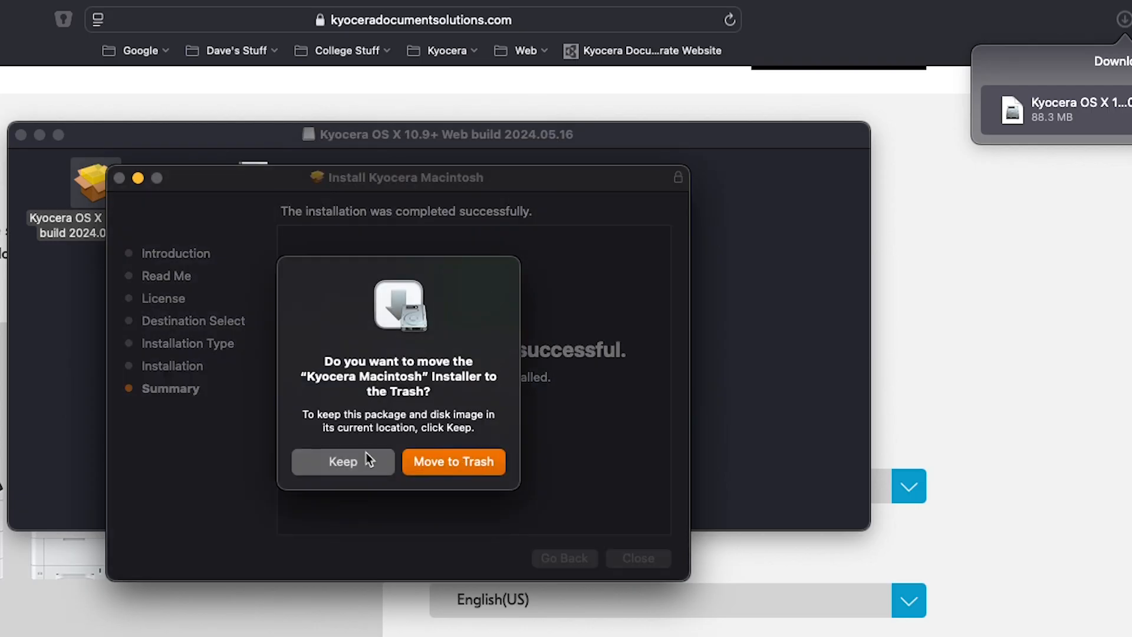
pyautogui.click(443, 461)
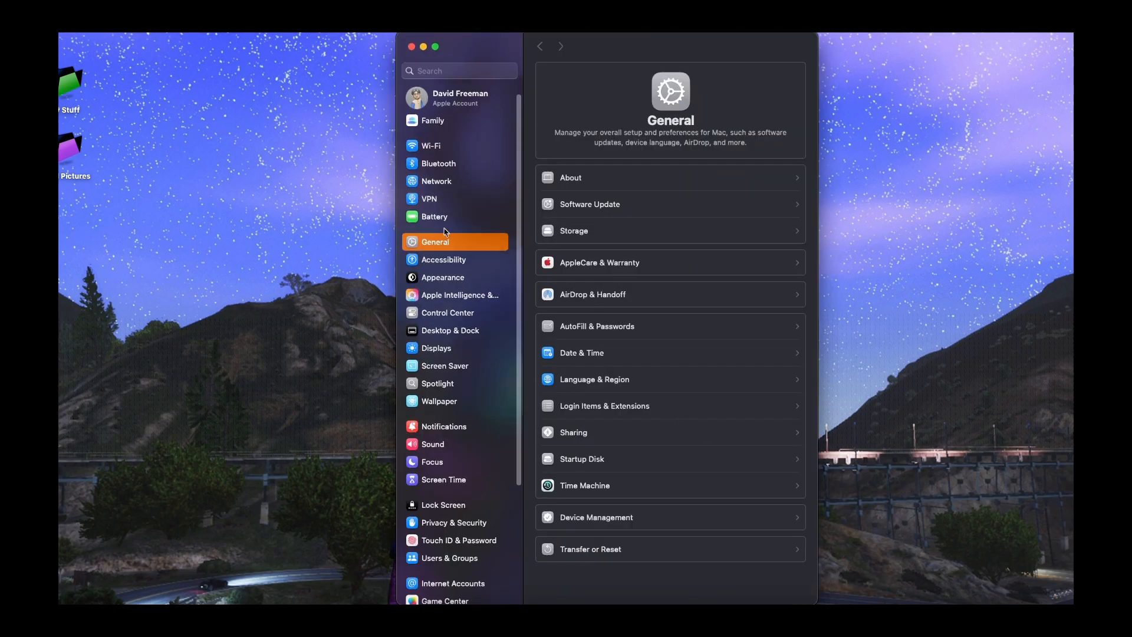
# Step: In System Settings, go to Printers & Scanners, start adding a printer, and browse the detected network printers
pyautogui.scroll(-5, 446, 232)
pyautogui.click(446, 565)
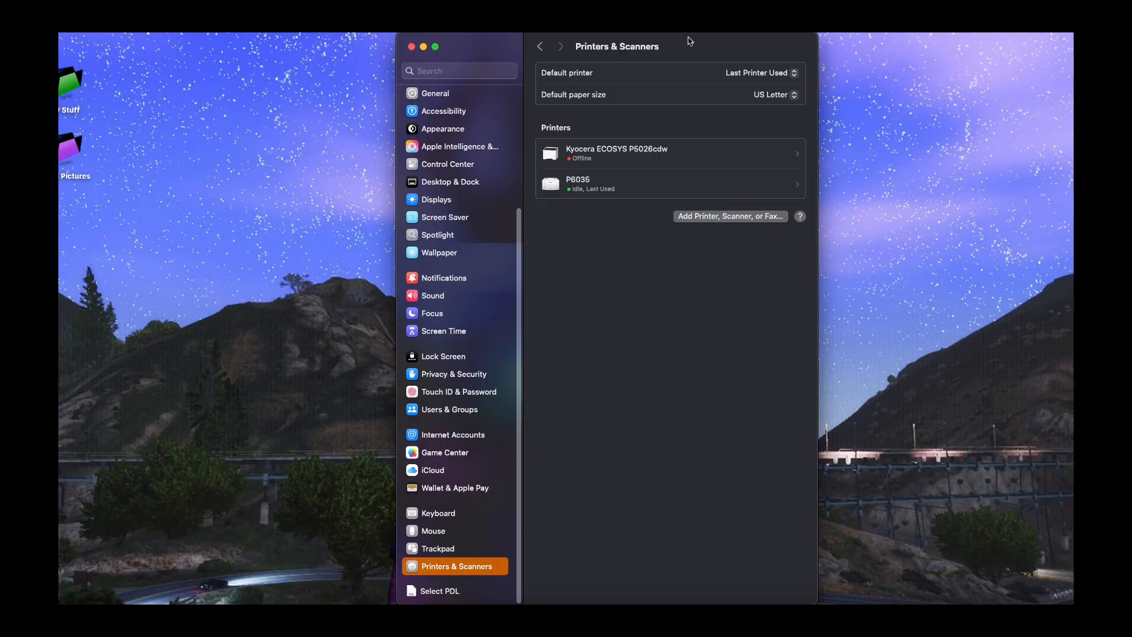
pyautogui.moveTo(690, 43); pyautogui.dragTo(545, 42)
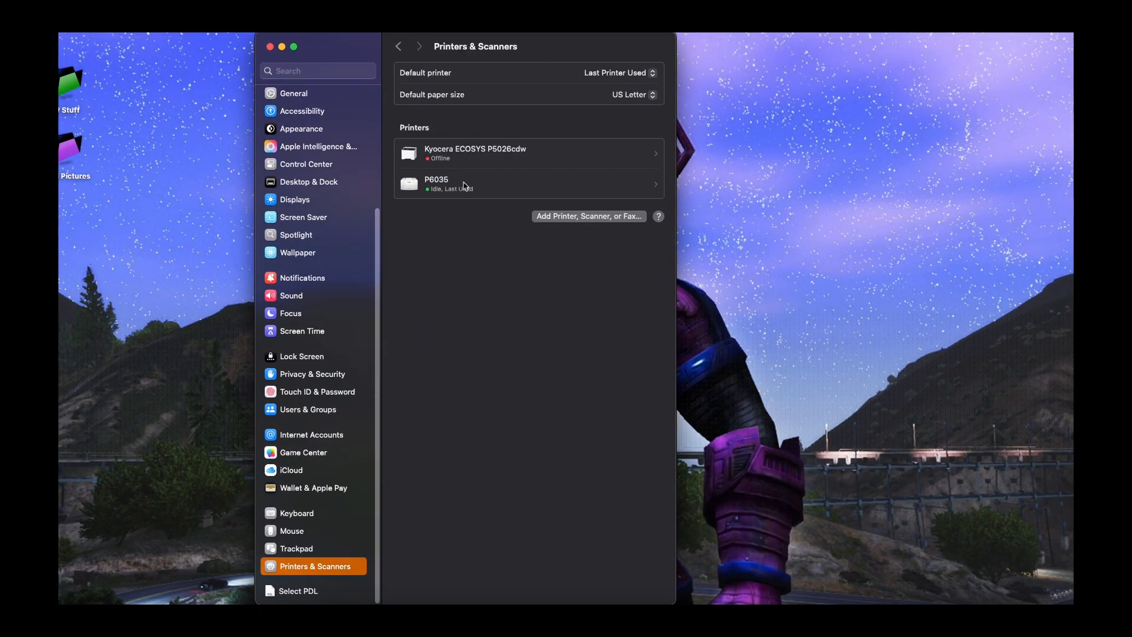
pyautogui.click(565, 216)
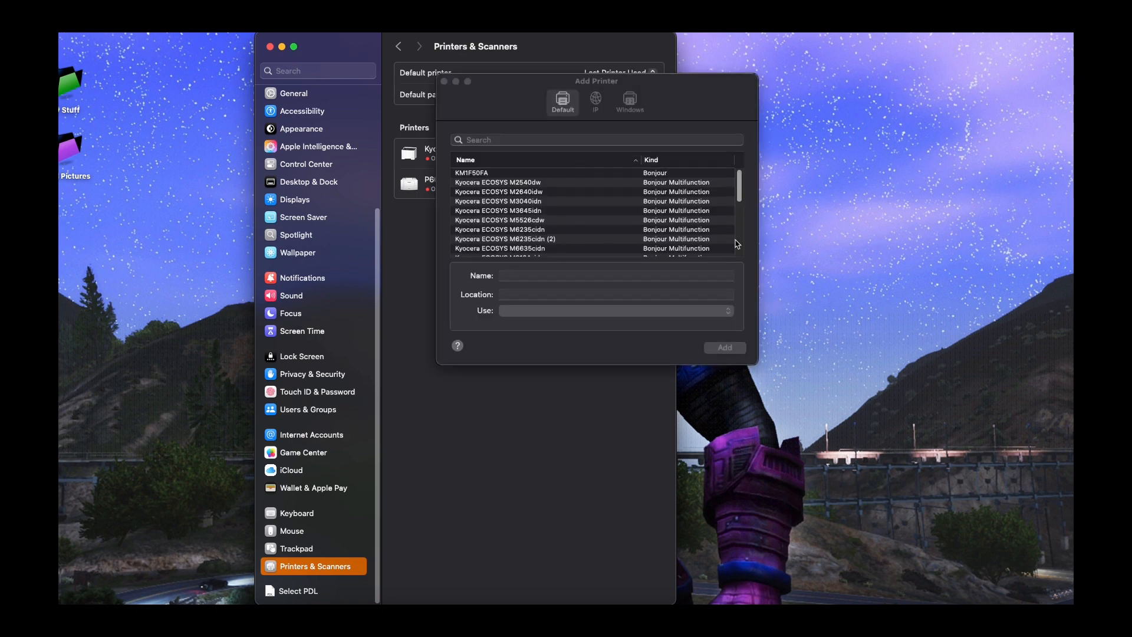
pyautogui.scroll(-5, 510, 223)
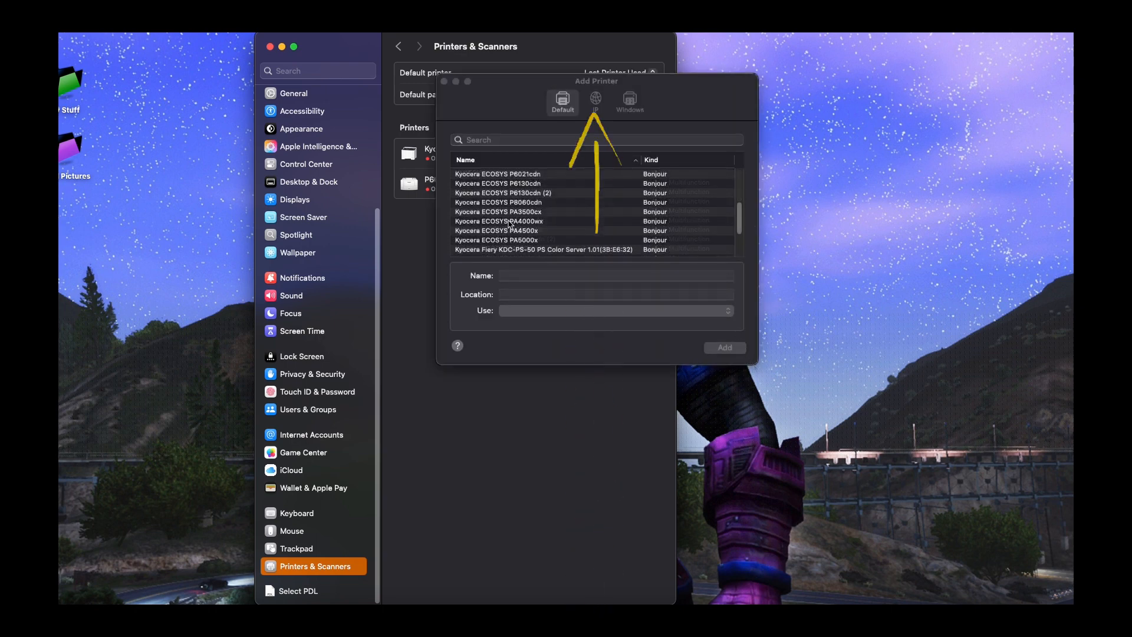
# Step: Switch to adding the printer by IP and set its address to 10.128.17.158
pyautogui.click(596, 105)
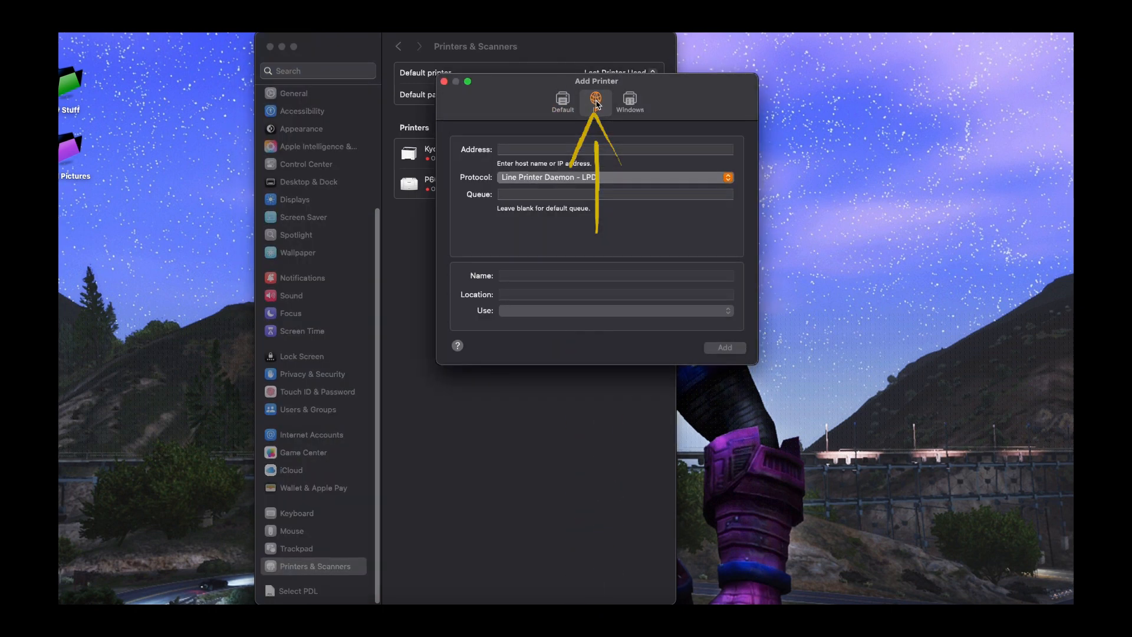
pyautogui.click(514, 151)
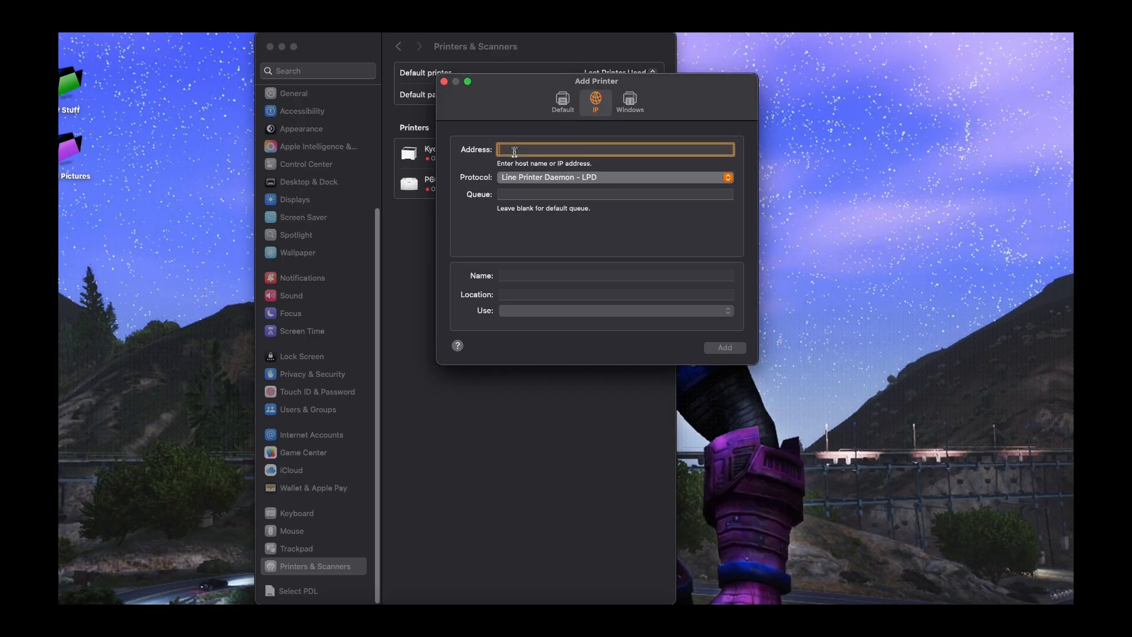
pyautogui.write('10.128.17.15')
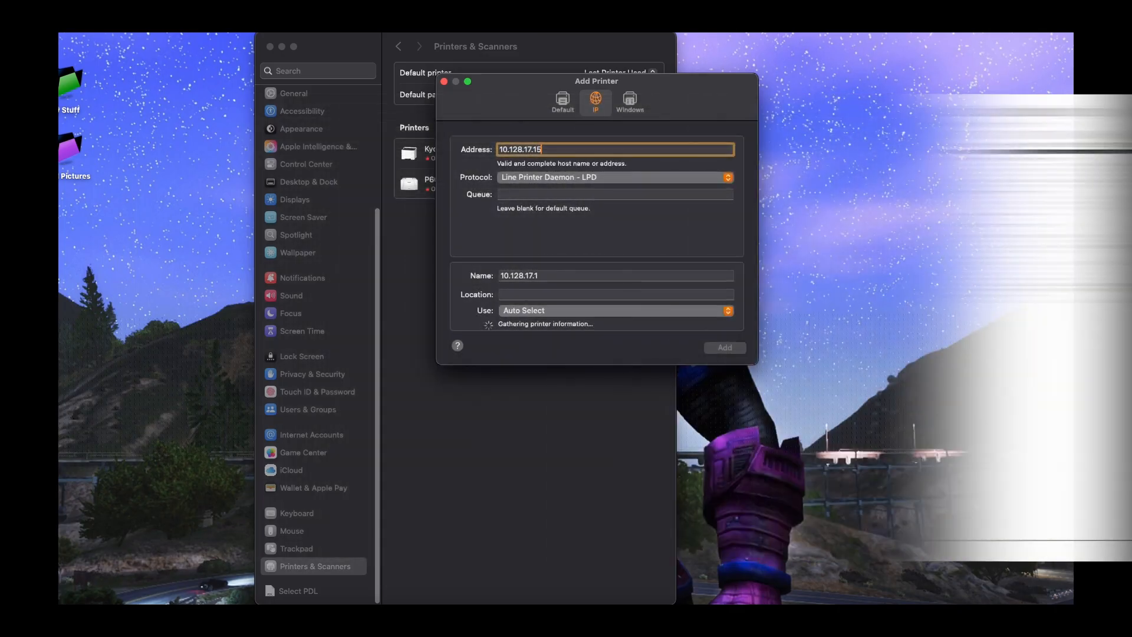
pyautogui.write('8')
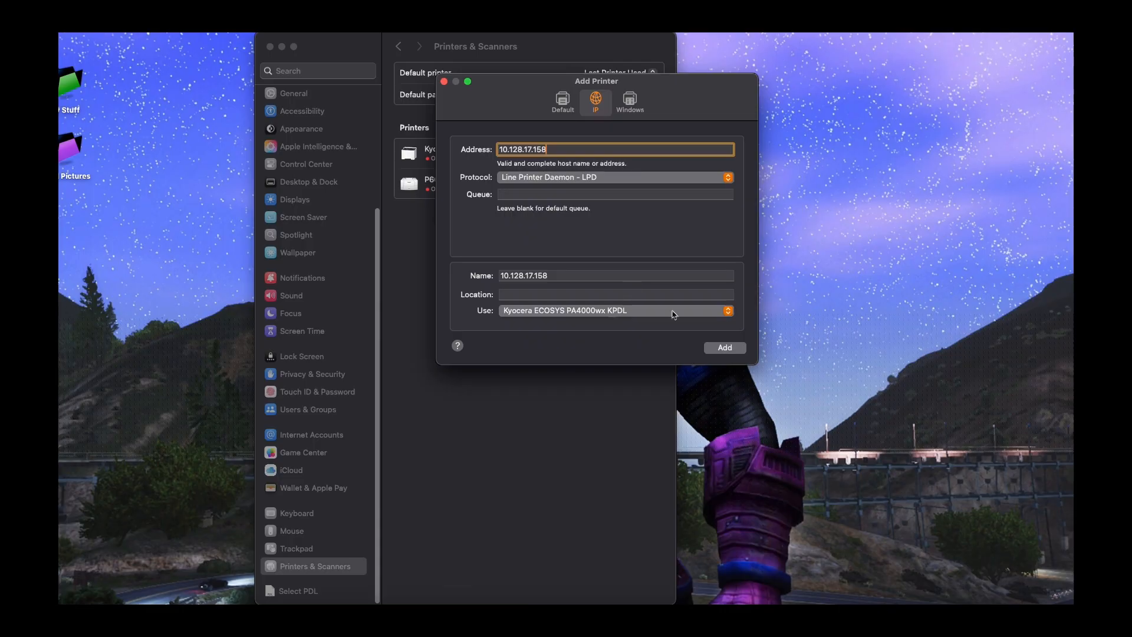
# Step: Choose Kyocera ECOSYS PA4000wx KPDL from the printer software list as the driver for the new printer
pyautogui.click(729, 312)
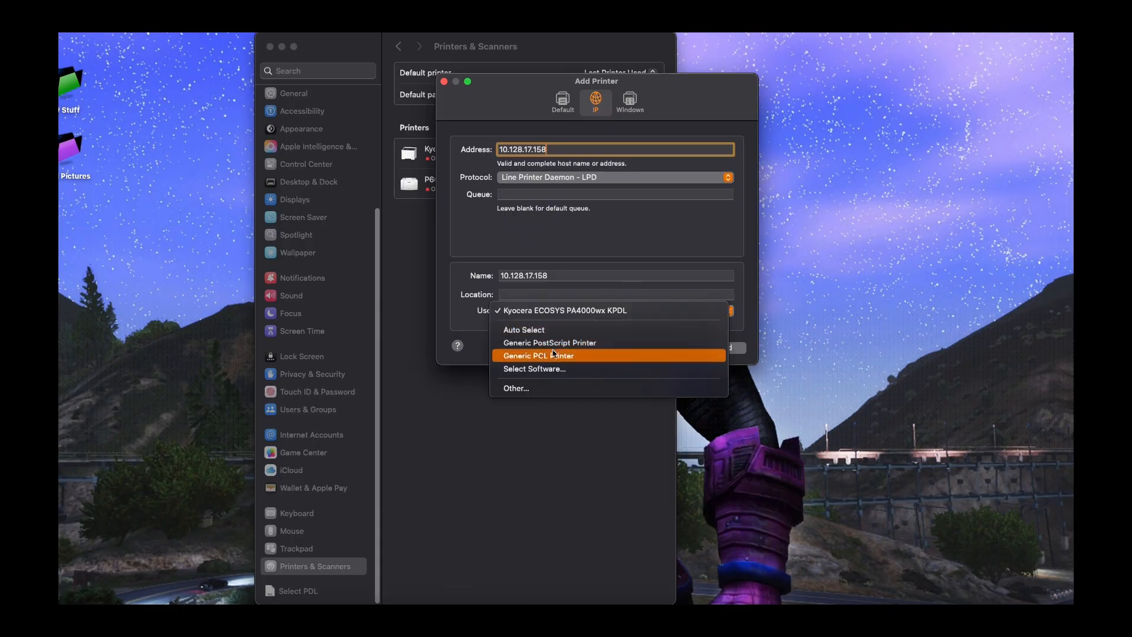
pyautogui.click(545, 370)
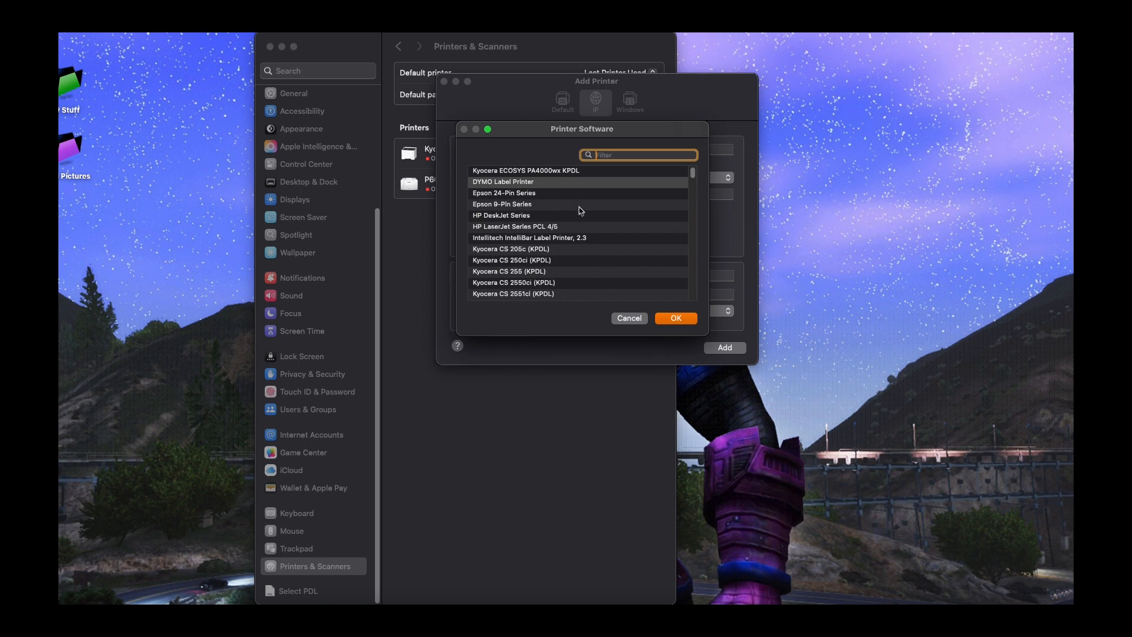
pyautogui.click(545, 172)
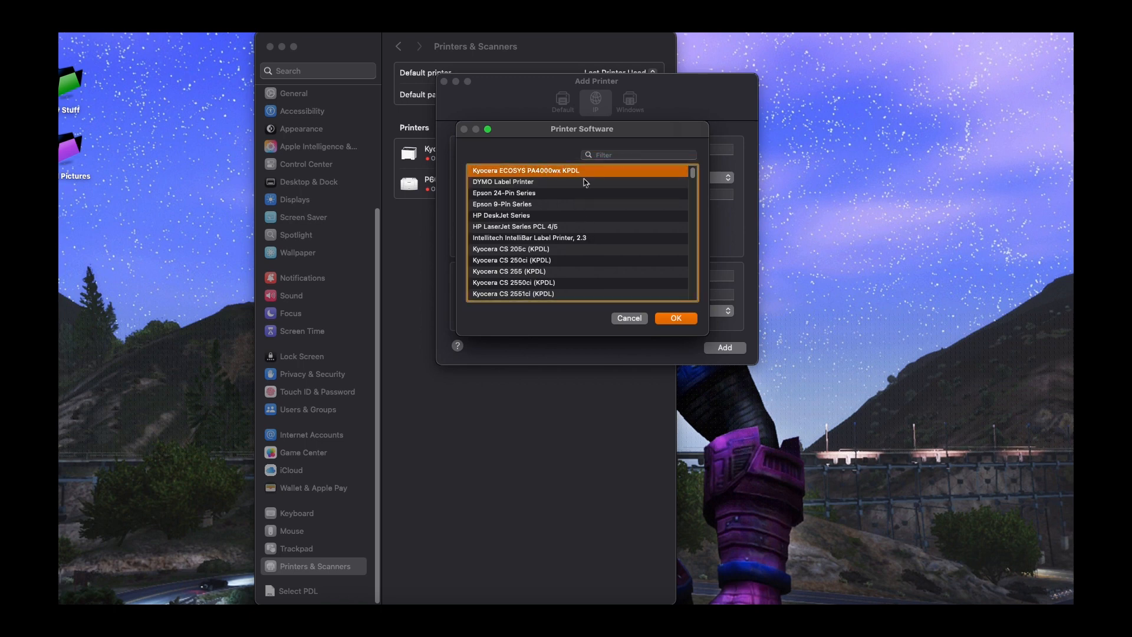
pyautogui.click(678, 320)
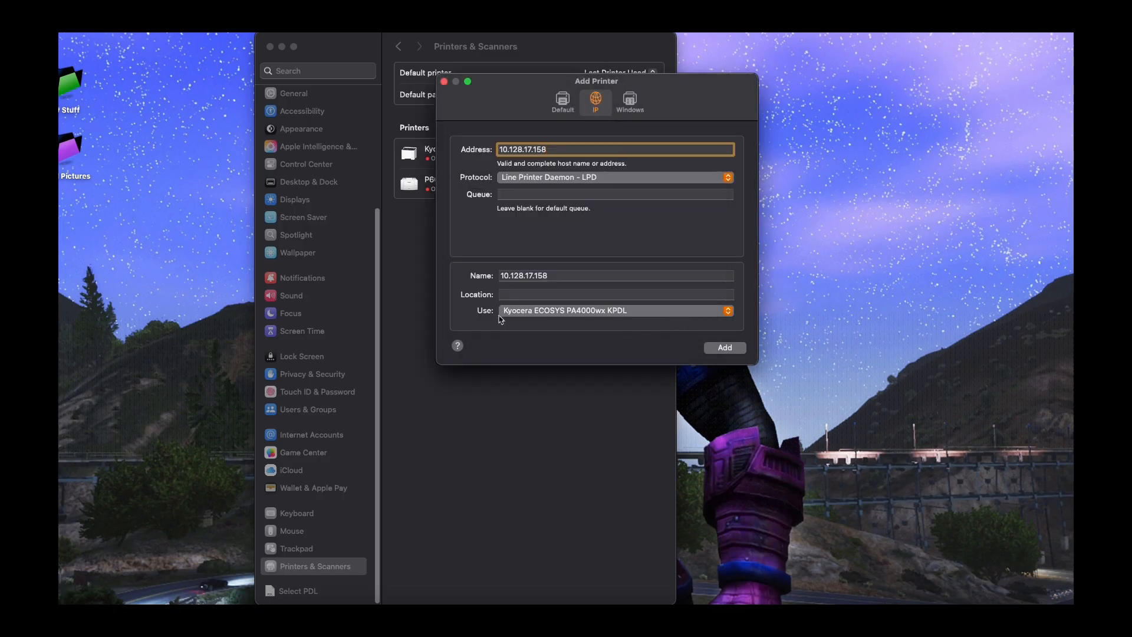
# Step: Enter the desk owner's name and desk as the printer's location, and add the printer
pyautogui.click(507, 293)
pyautogui.write("David's Desk")
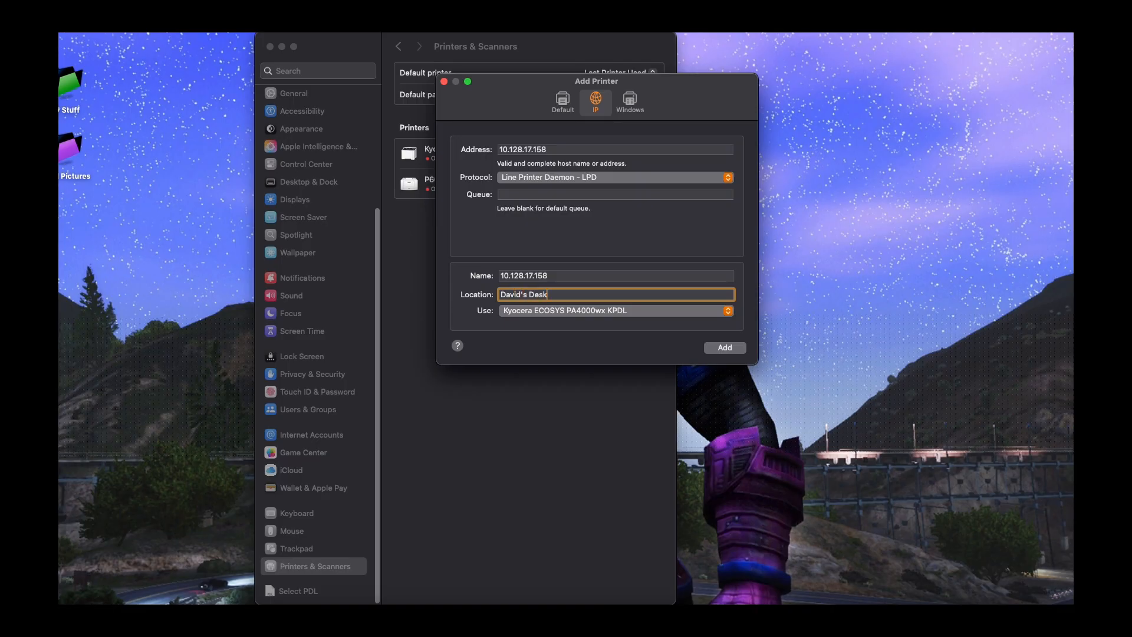
pyautogui.click(722, 349)
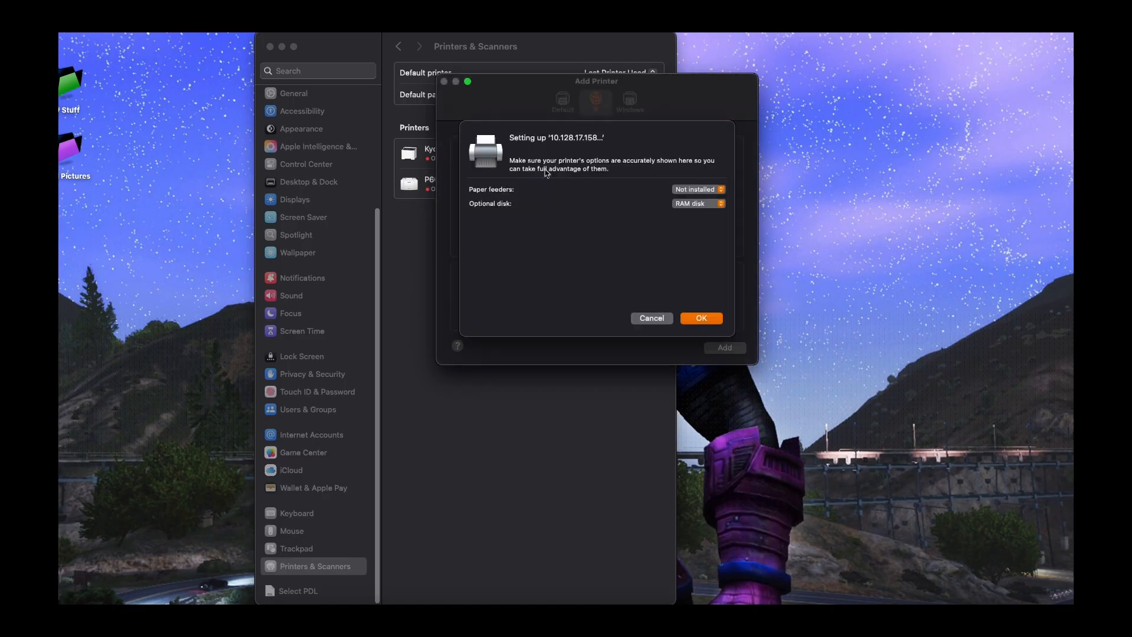
# Step: Check the choices for paper feeders and optional disk, and accept the new printer's setup options
pyautogui.click(722, 189)
pyautogui.click(722, 190)
pyautogui.click(697, 203)
pyautogui.click(687, 204)
pyautogui.click(702, 318)
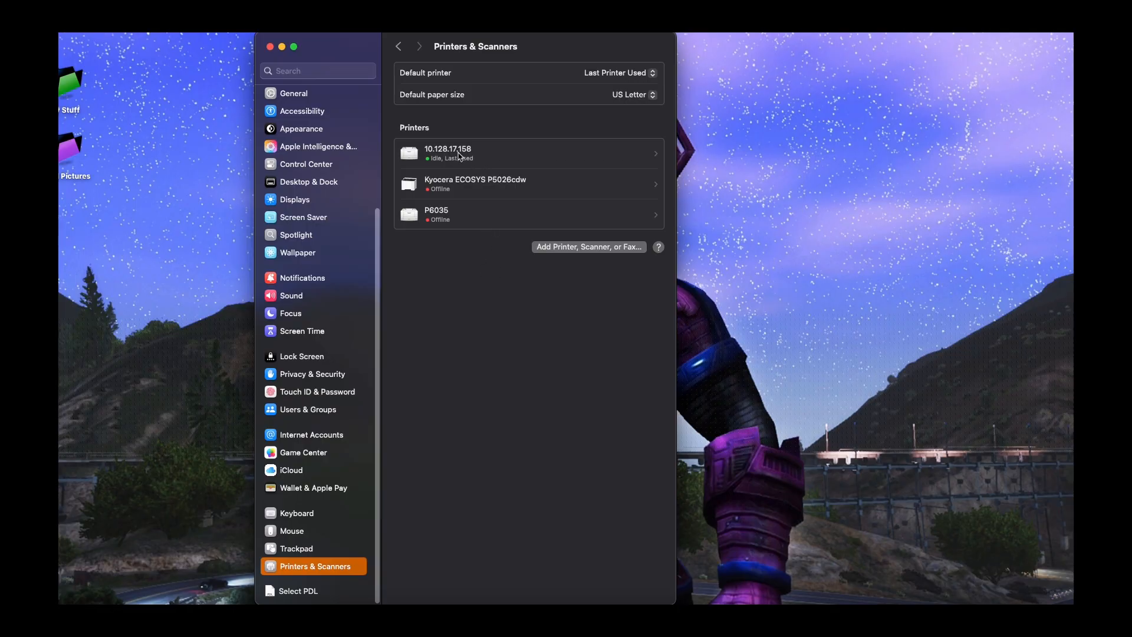
# Step: Examine the new 10.128.17.158 printer's general details, options and supply levels, and close its Options & Supplies settings
pyautogui.click(495, 156)
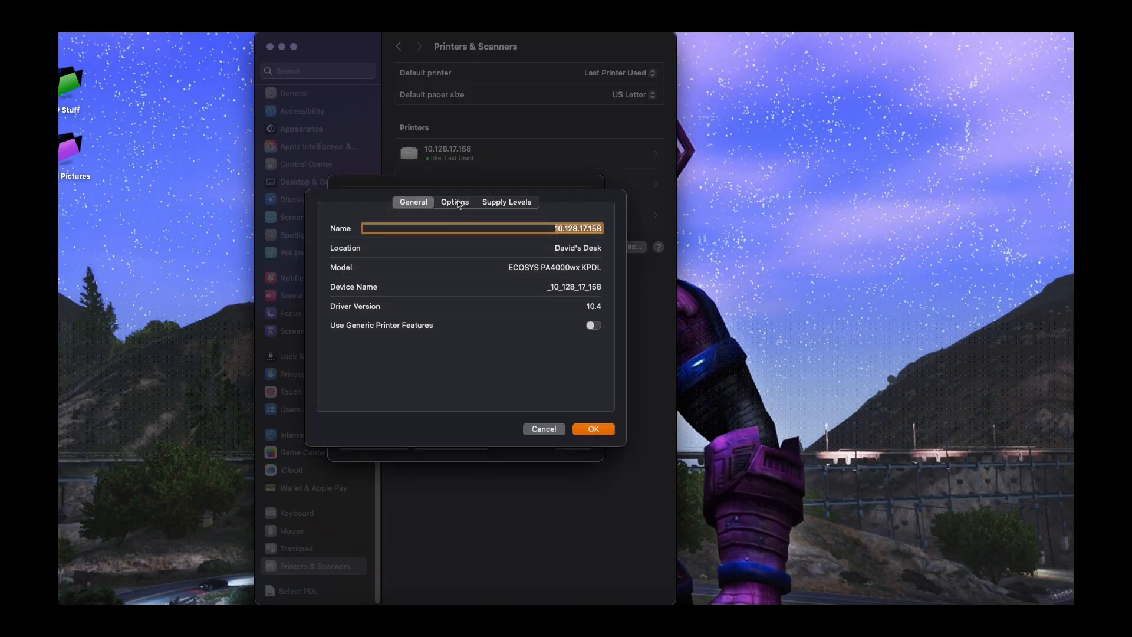
pyautogui.click(459, 203)
pyautogui.click(519, 204)
pyautogui.click(421, 204)
pyautogui.click(592, 428)
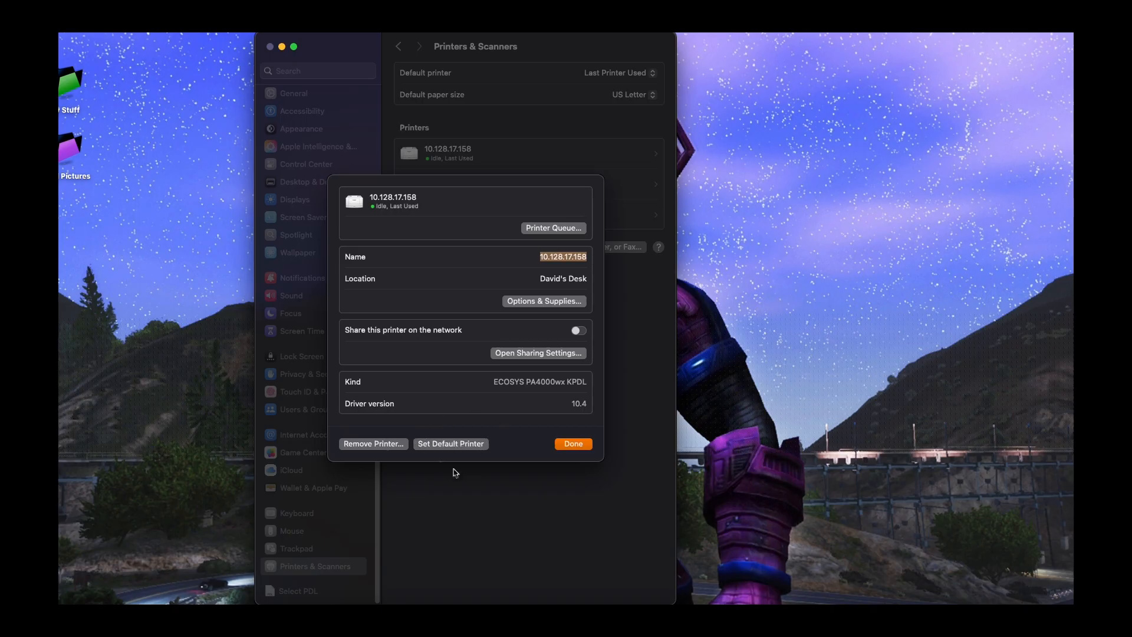
# Step: Make 10.128.17.158 the default printer and close its settings
pyautogui.click(452, 444)
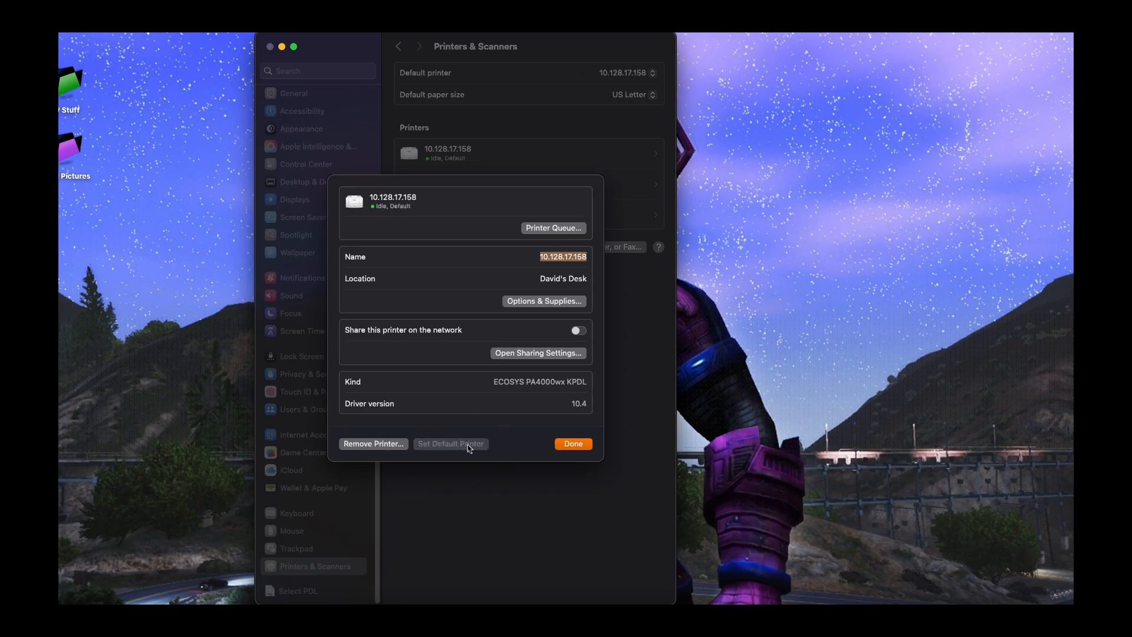
pyautogui.click(571, 444)
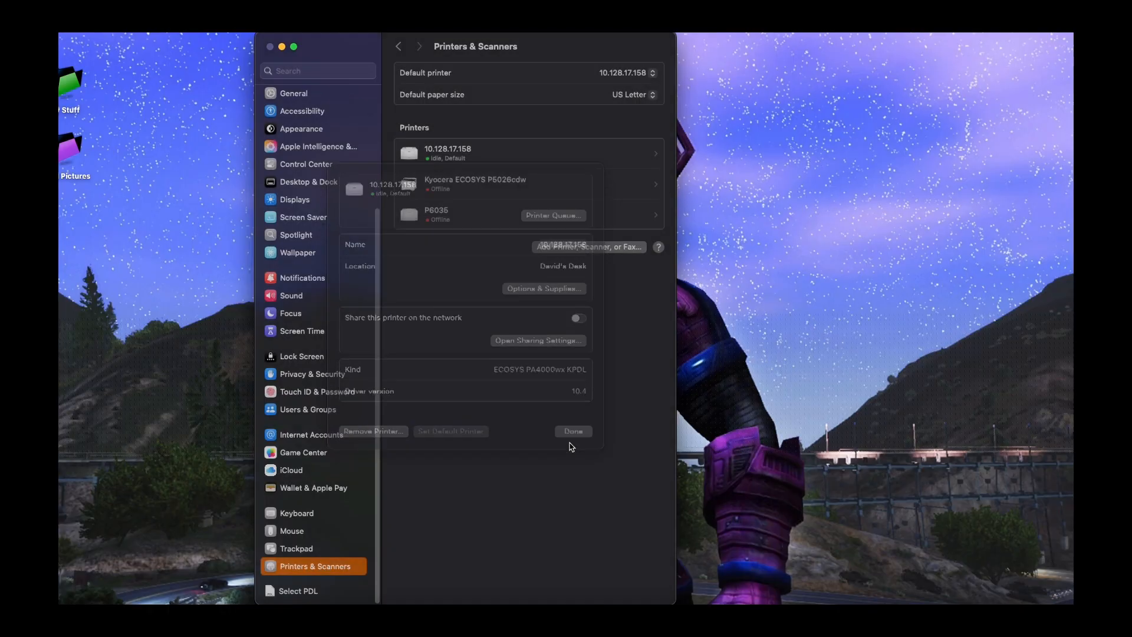